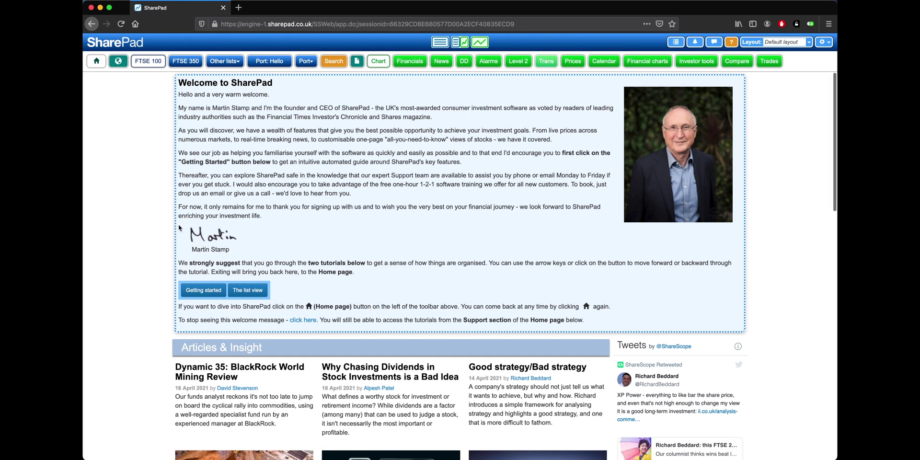
- Leave the welcome page for the market overview, then open 3i Group PLC's summary page
scroll(149, 240, down, 5)
scroll(149, 239, down, 6)
scroll(150, 240, up, 10)
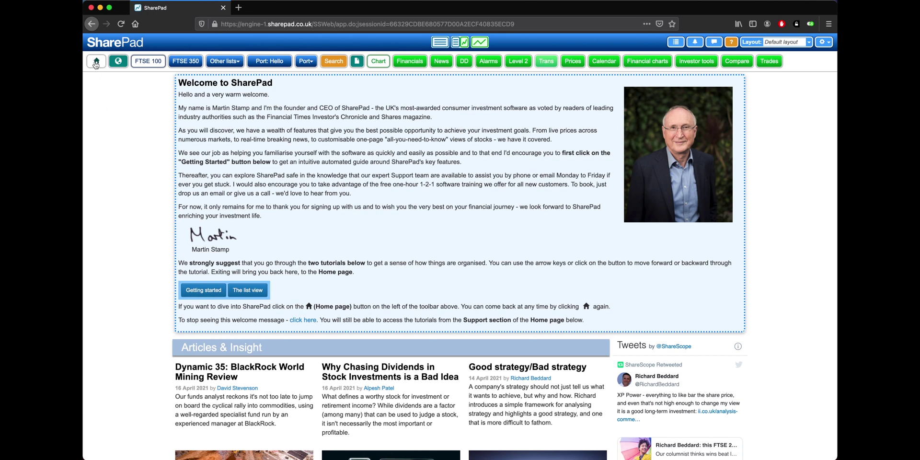
click(96, 62)
click(95, 63)
click(126, 65)
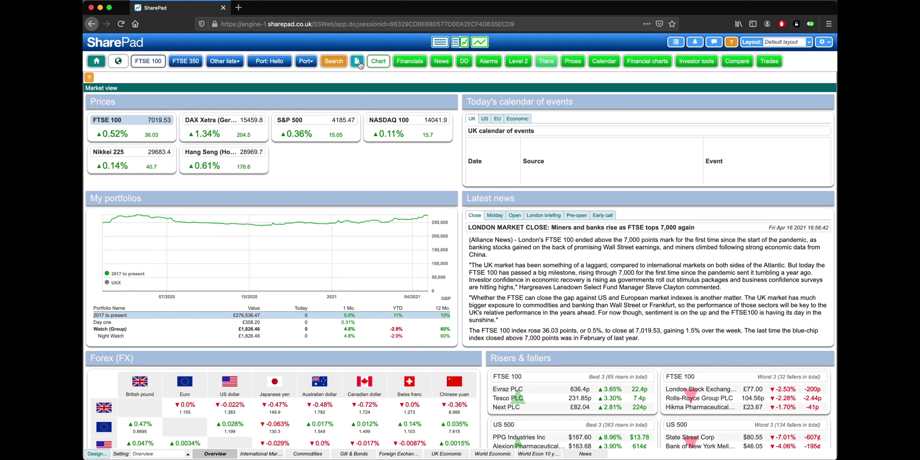
click(357, 62)
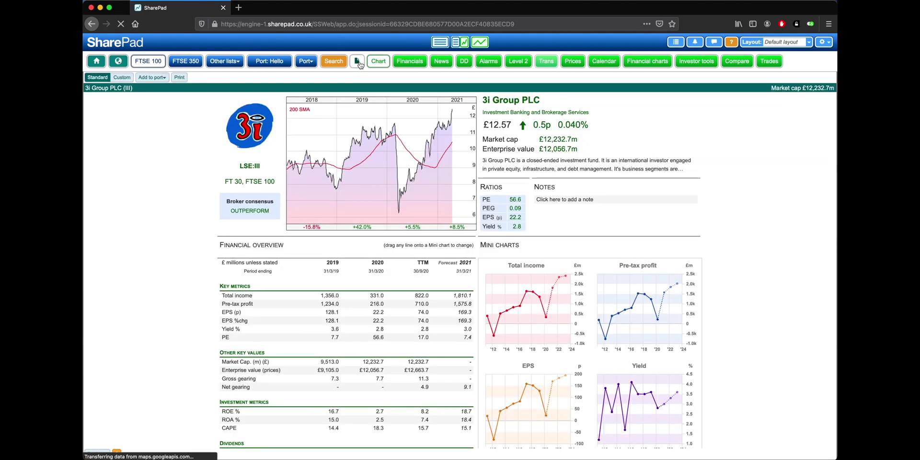
- Show the FTSE 100 list beside a price chart, then switch it to FTSE 350 and NASDAQ 100
click(357, 62)
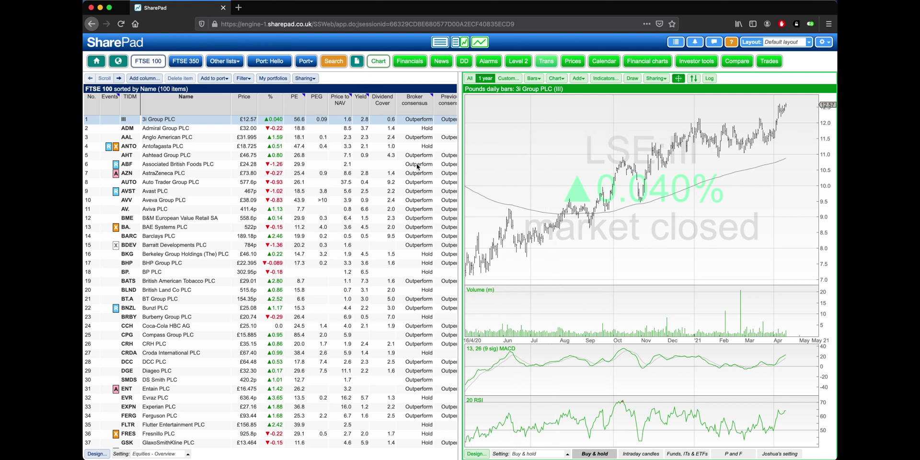
scroll(376, 190, down, 5)
scroll(376, 190, up, 5)
click(186, 67)
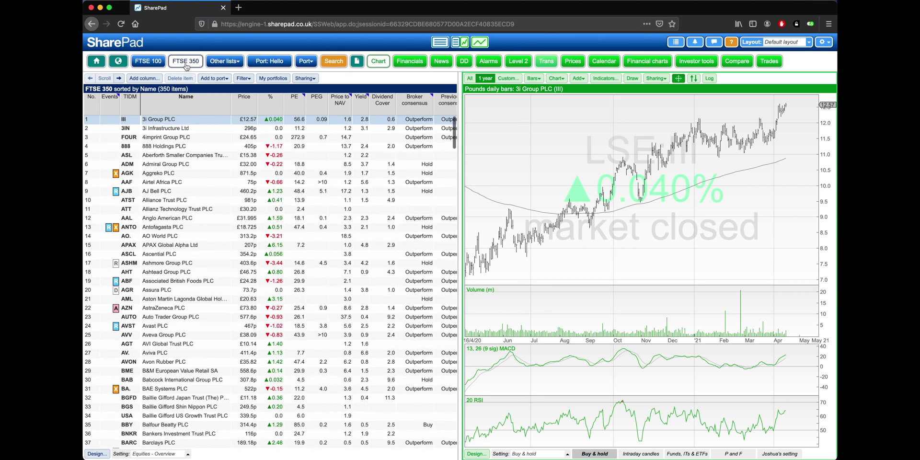
click(238, 66)
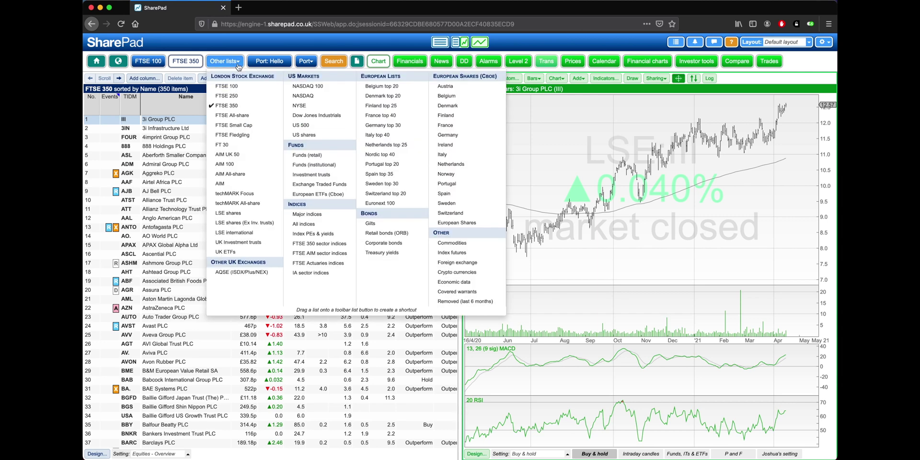
click(318, 88)
- Show the Hello portfolio with Abcam's financials and the portfolio's news, then open Find a share
click(264, 61)
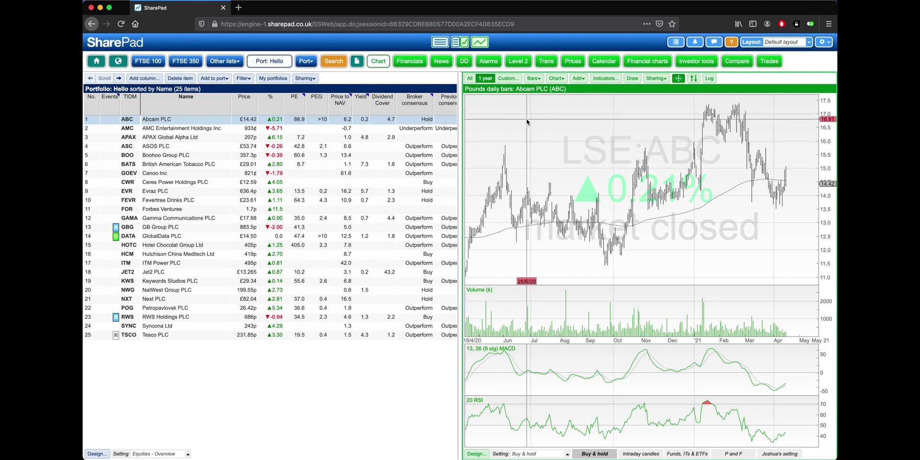
click(415, 63)
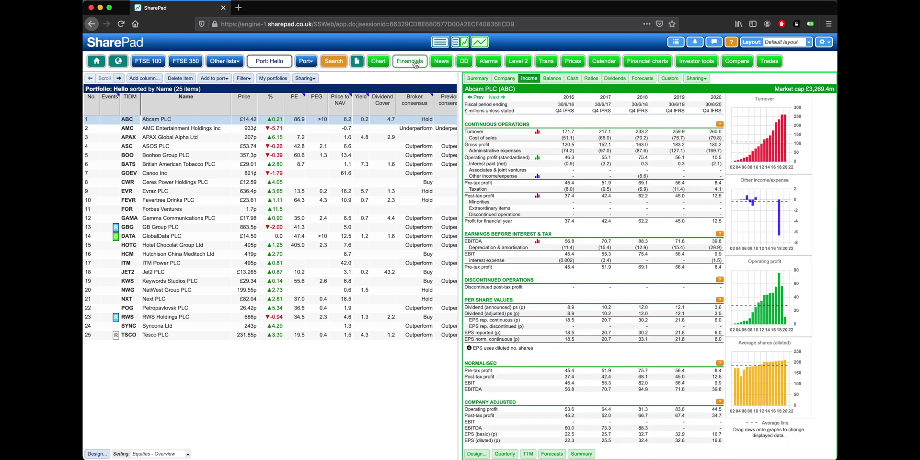
click(443, 64)
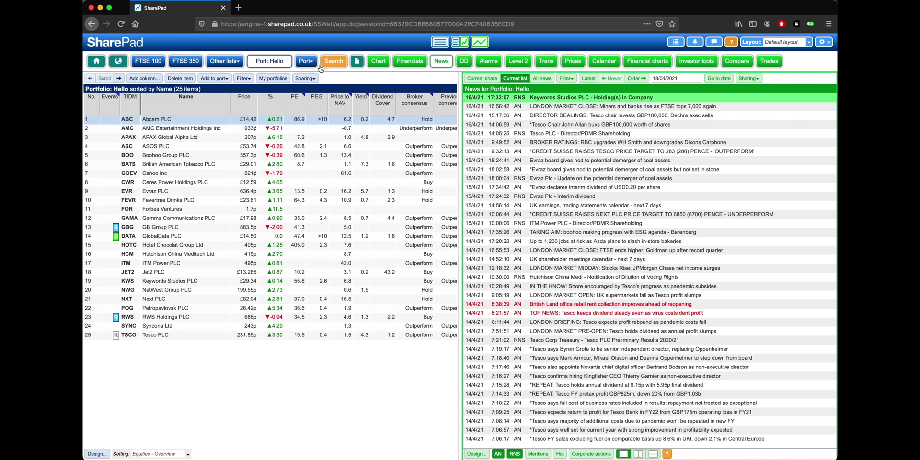
click(336, 62)
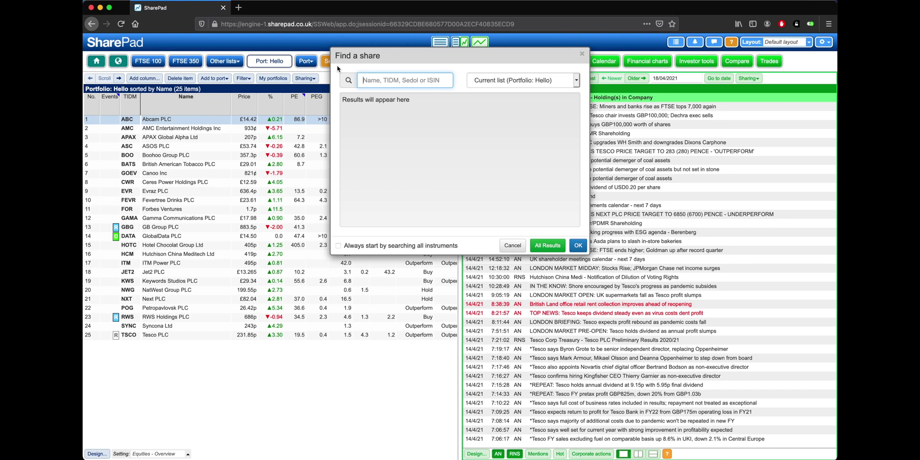
- Find Boohoo with 'boo', then find Games Workshop with 'game', always searching all instruments
text(boo)
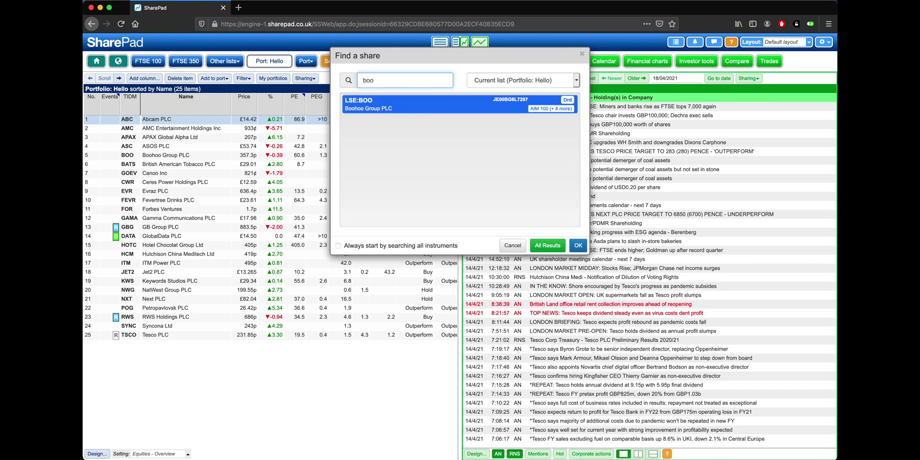
click(579, 247)
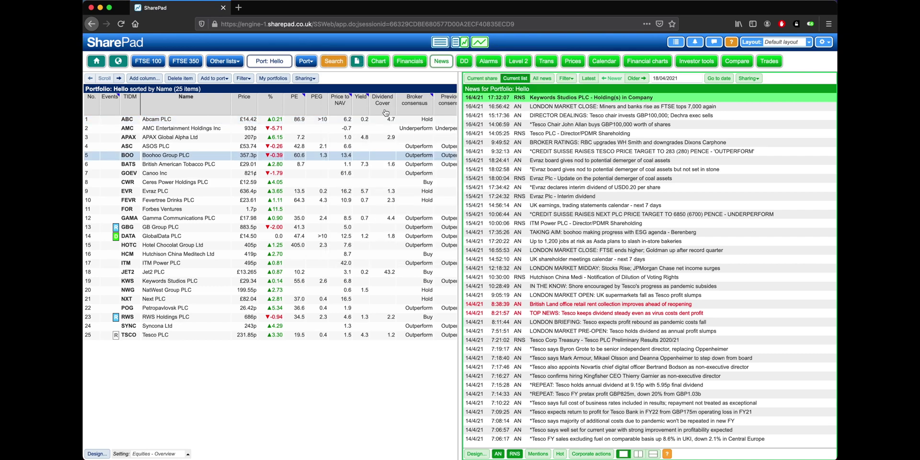
click(334, 61)
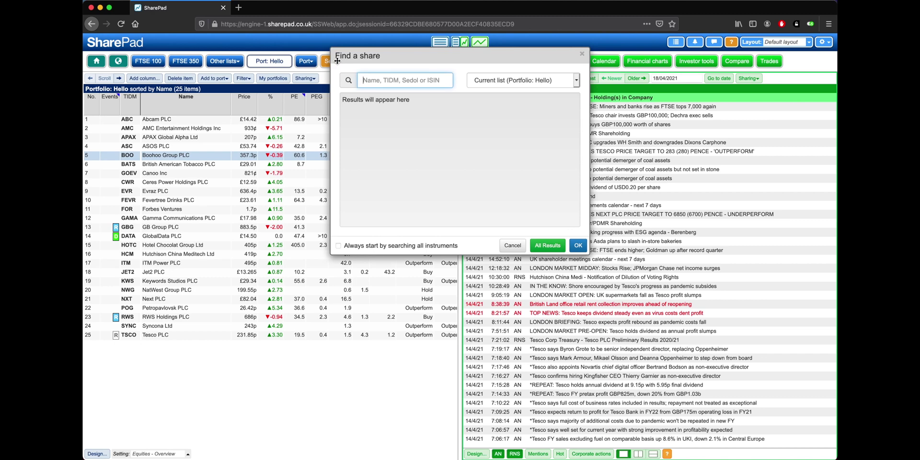
text(game)
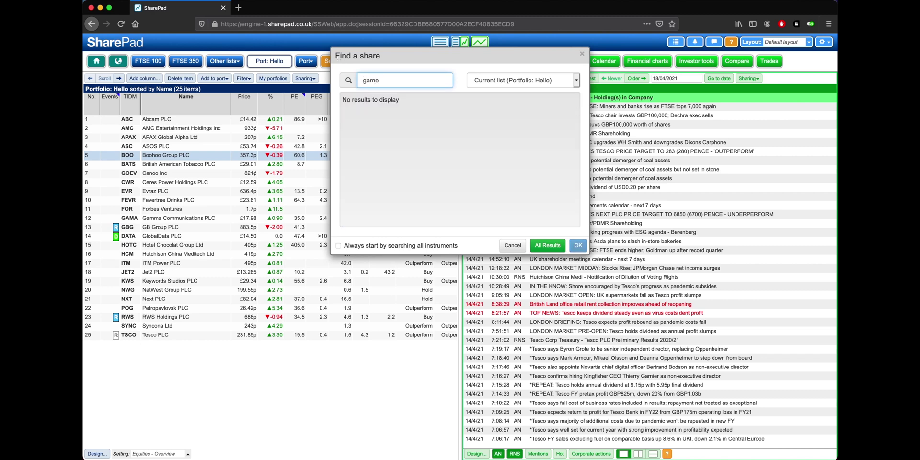
click(522, 81)
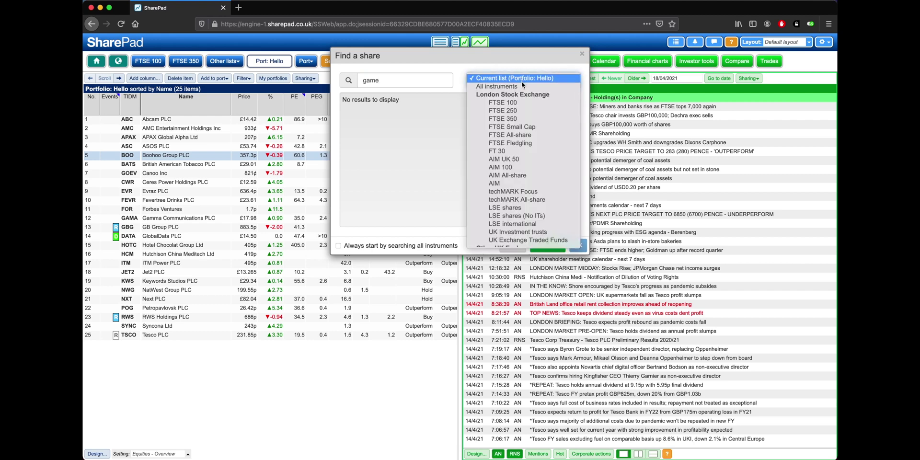
click(470, 79)
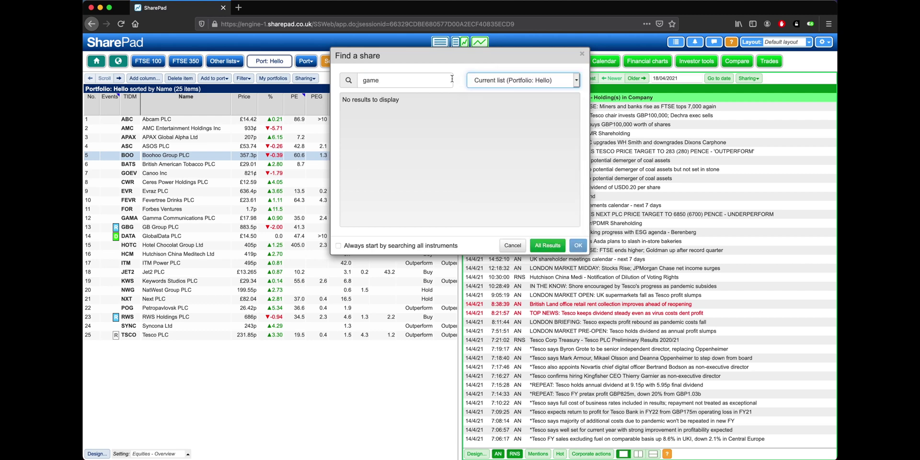
click(339, 246)
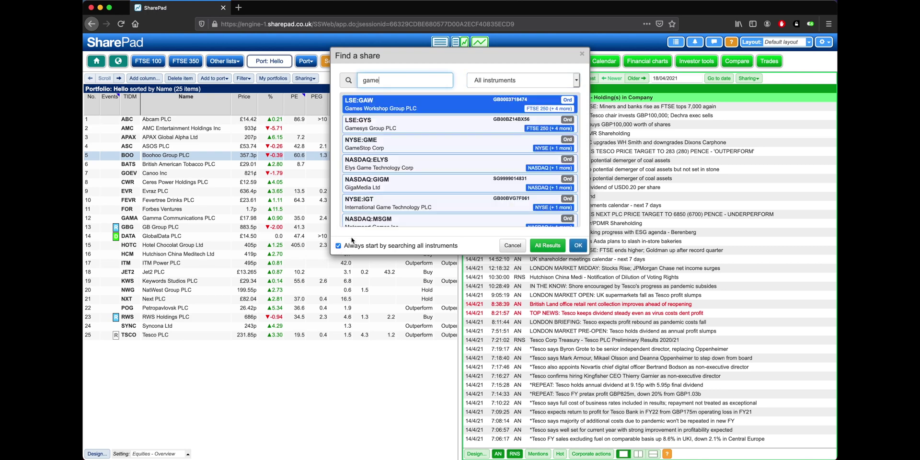
click(578, 246)
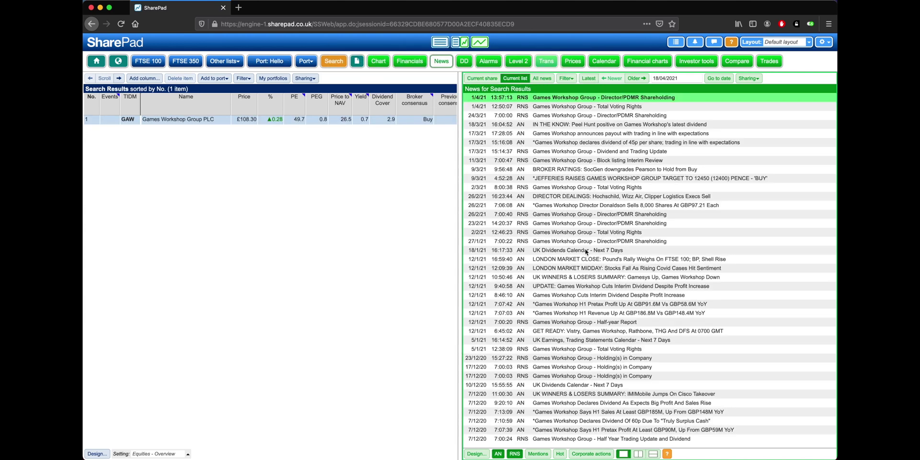
- Show Games Workshop's financials beside the results list, widened to show income figures for 2013–2020
click(410, 61)
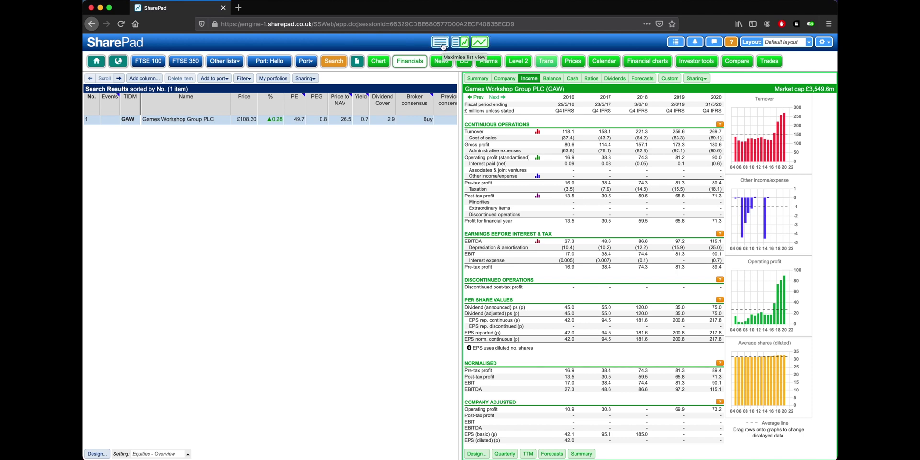
click(440, 43)
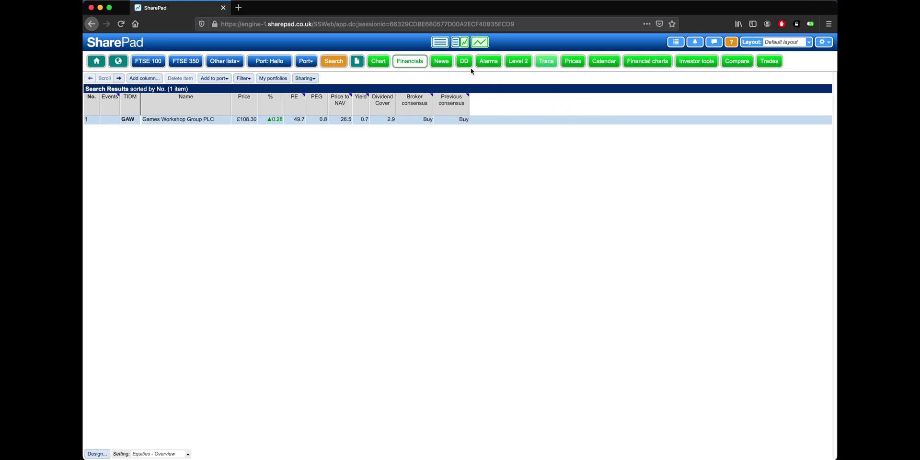
click(485, 47)
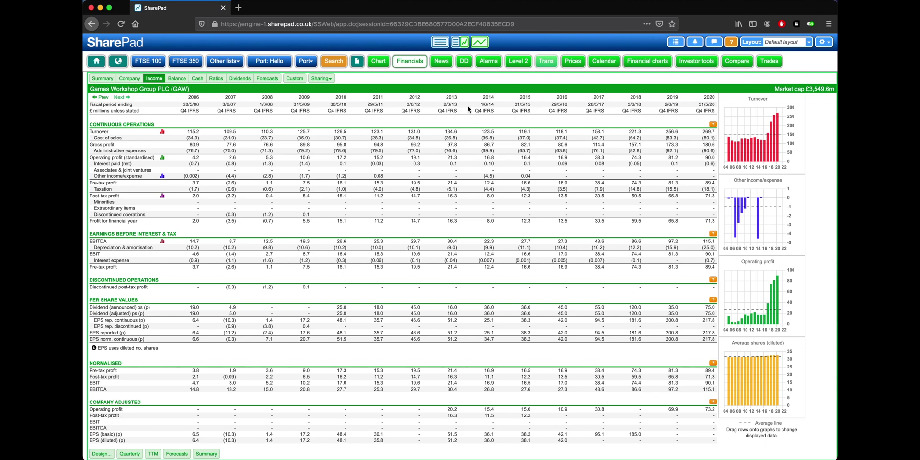
click(464, 42)
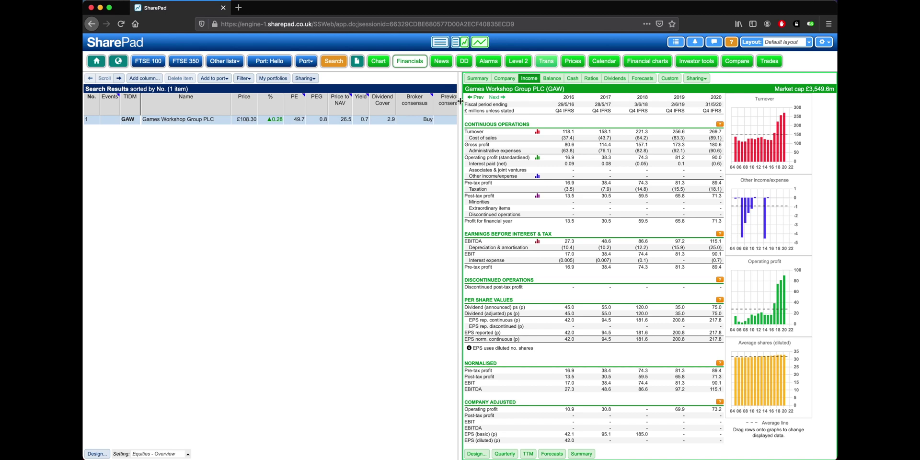
drag(460, 101, 363, 118)
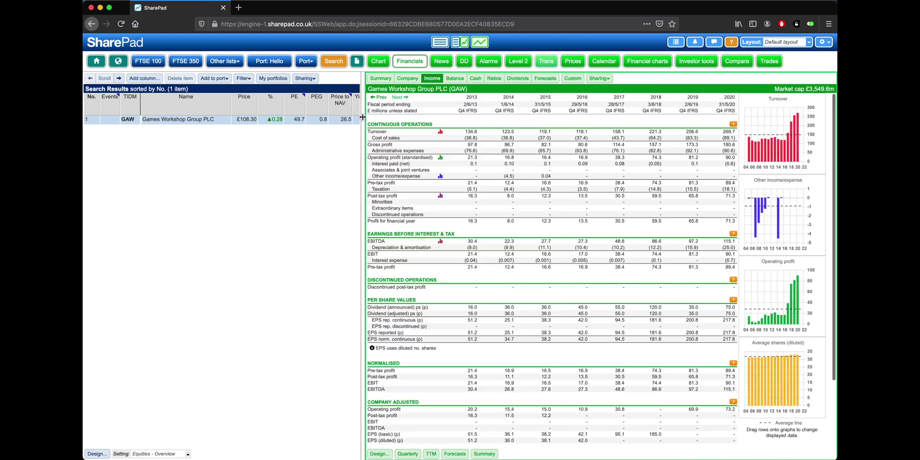
- Open the History, Alerts and Chat panels and list recently viewed instruments in History
click(679, 46)
click(702, 47)
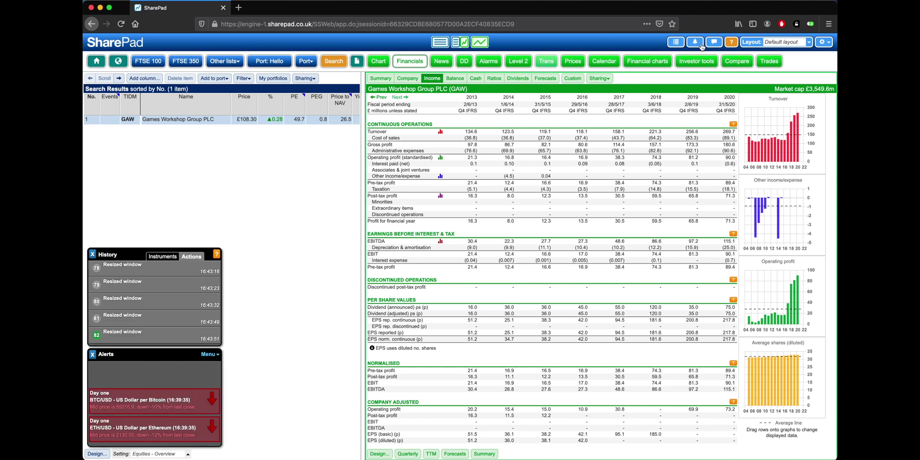
click(717, 46)
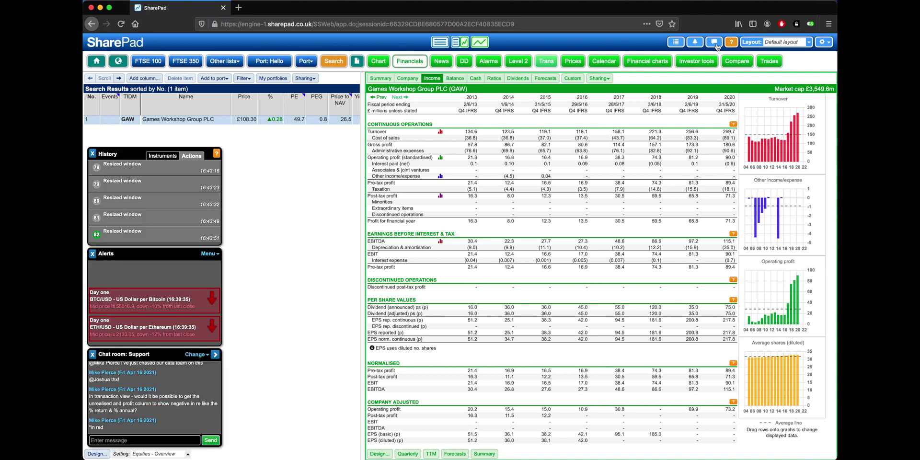
scroll(152, 204, up, 2)
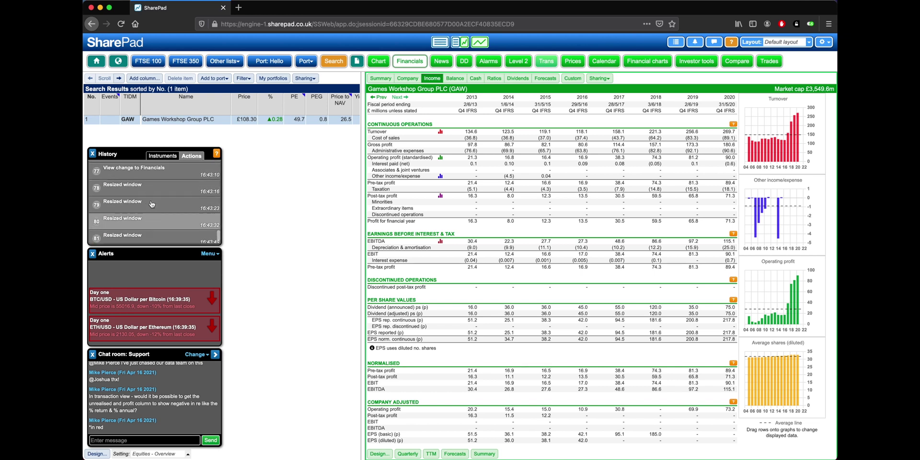
scroll(152, 204, down, 3)
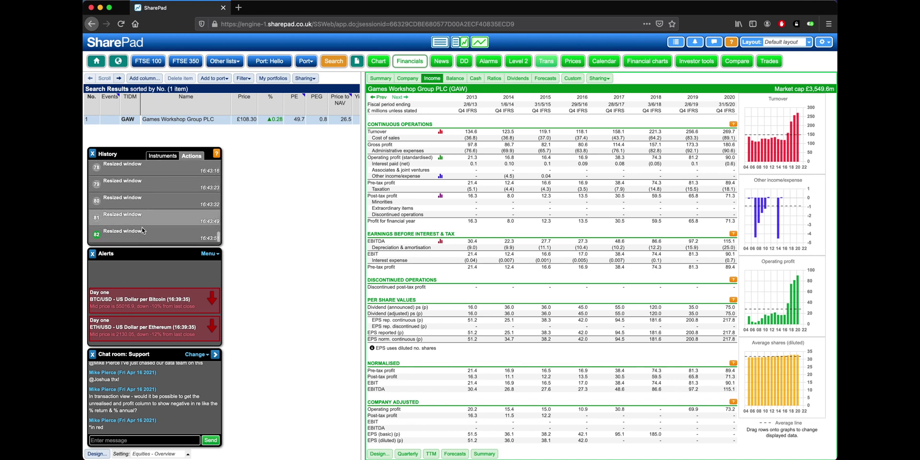
click(163, 156)
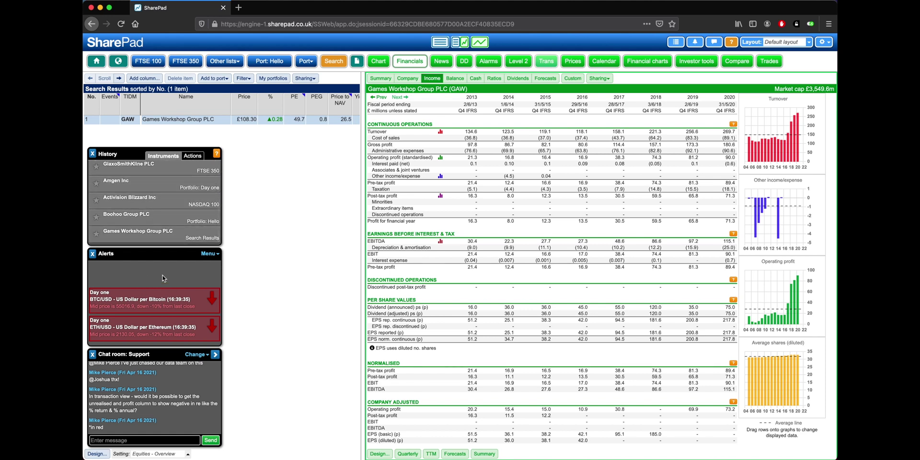
- Show all enabled alarms and switch the chat from Support to the General room
click(488, 61)
click(484, 78)
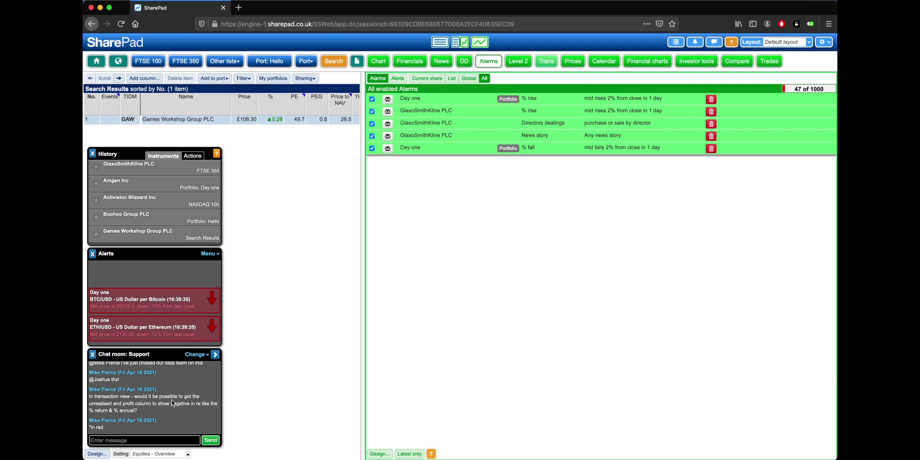
click(196, 354)
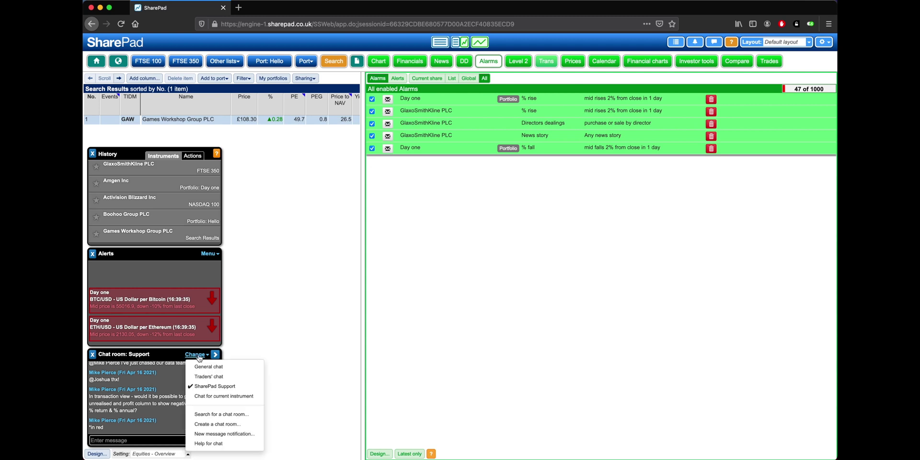
click(202, 366)
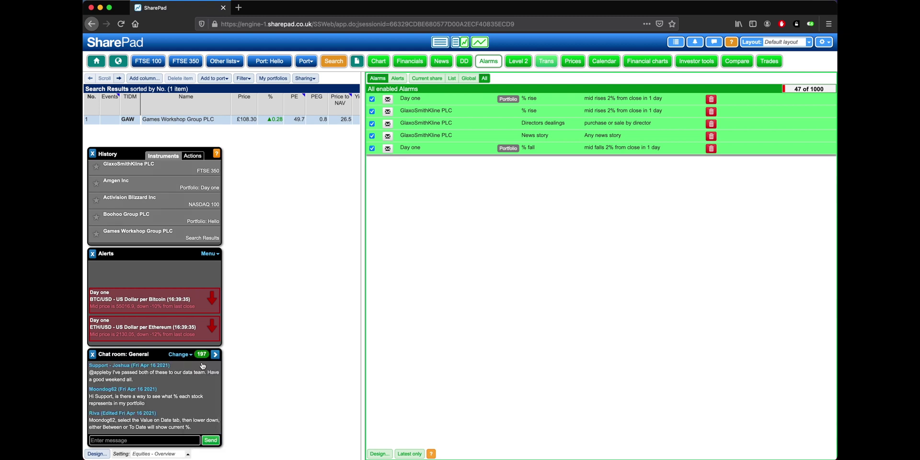
click(732, 44)
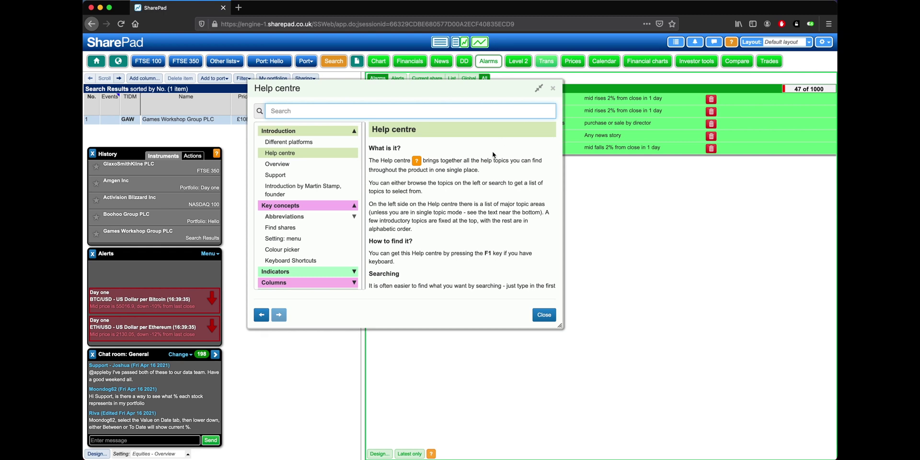
click(309, 253)
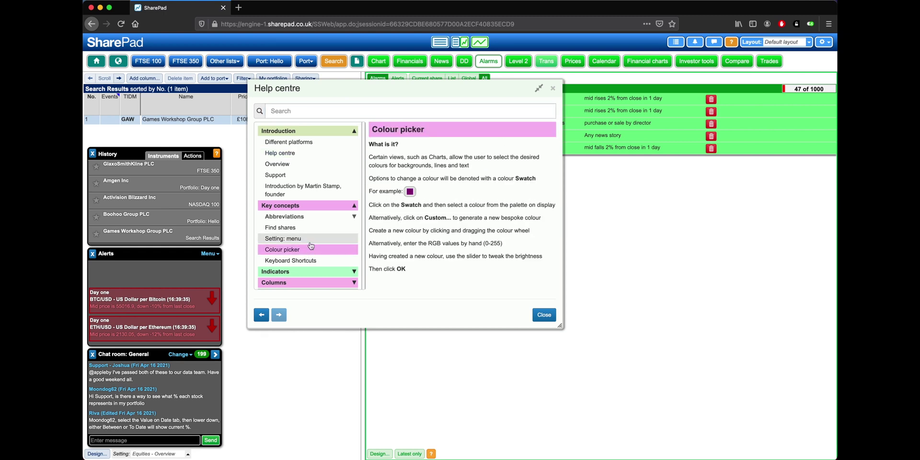
click(310, 239)
click(543, 316)
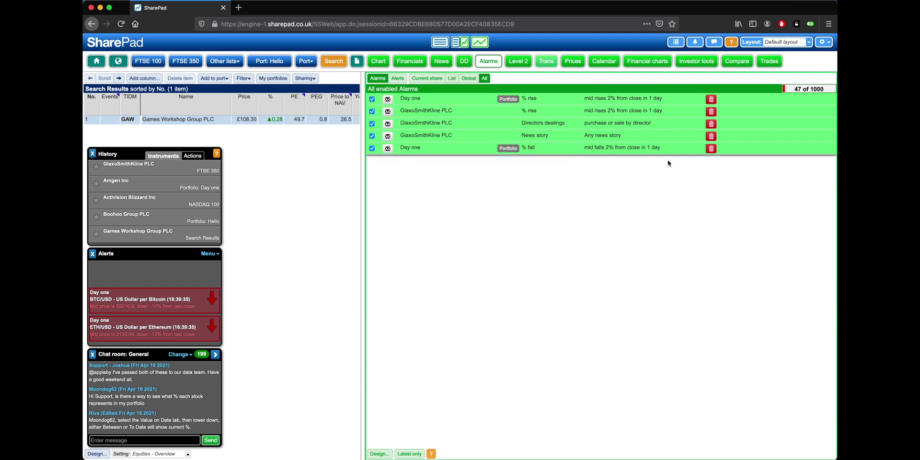
- Switch to the saved personal layout with Hello portfolio, Abcam chart and news, and open the options menu
click(793, 45)
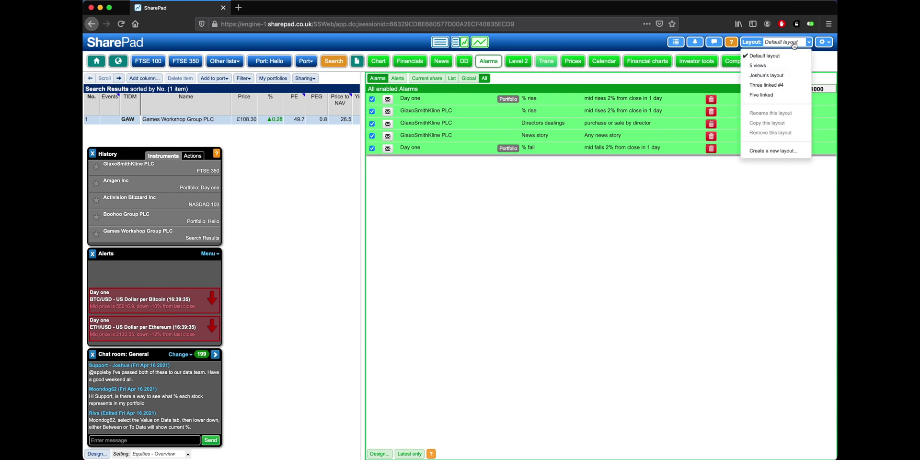
click(786, 76)
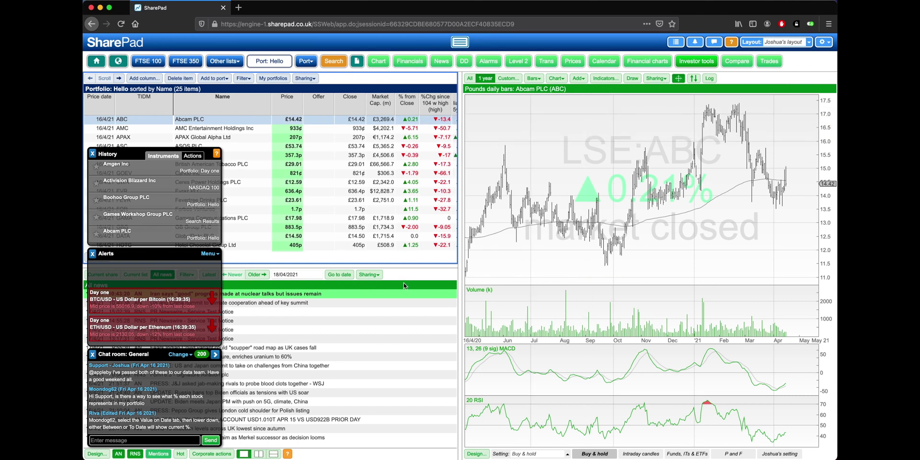
click(823, 43)
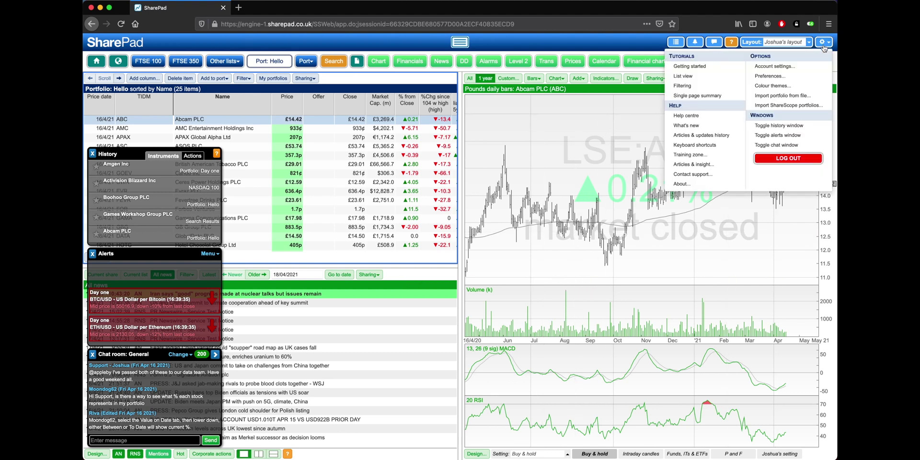